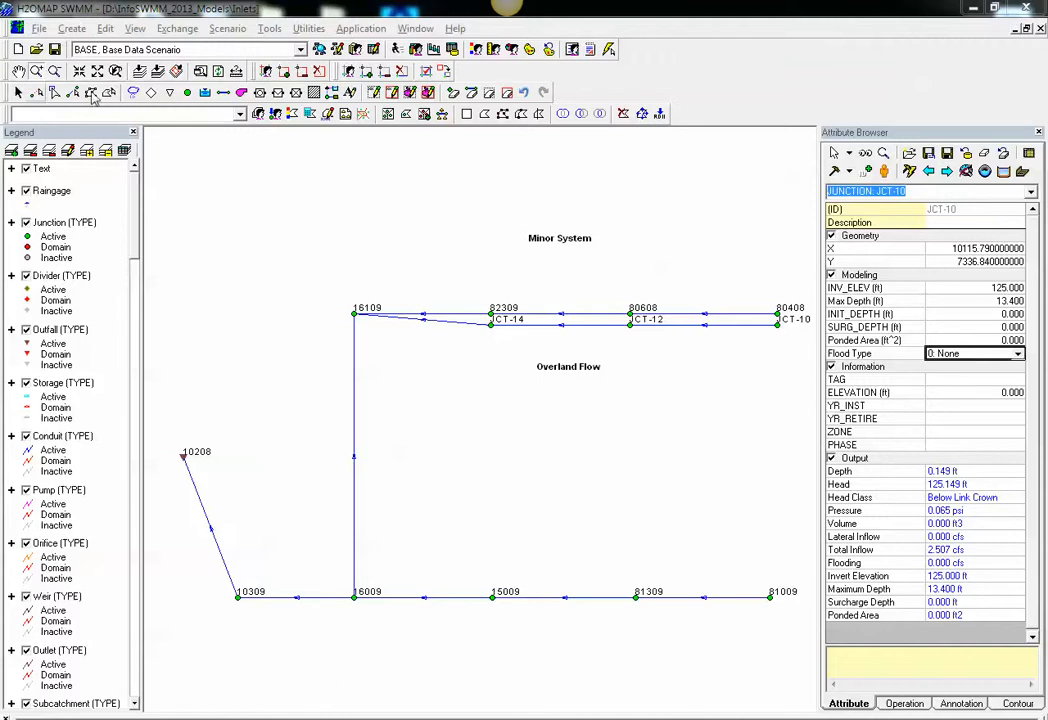
Enable Report Control Actions in the BASE simulation report options of the Run Manager, check the link report settings, and accept
{"action": "left_click", "coordinate": [395, 52]}
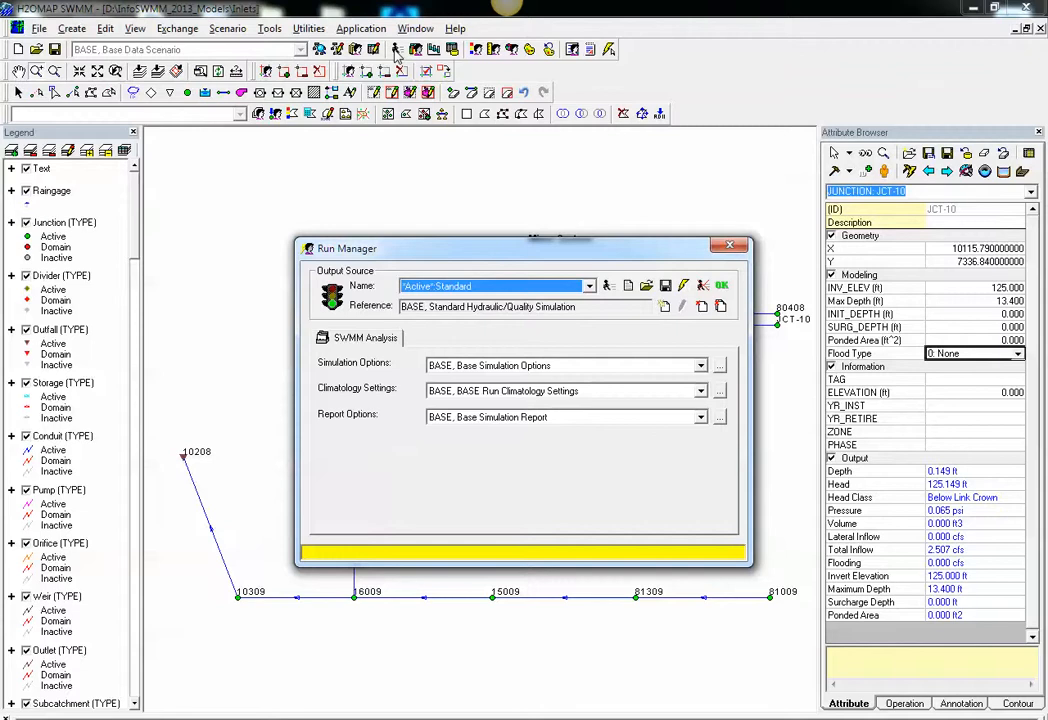
{"action": "left_click_drag", "start_coordinate": [496, 248], "coordinate": [435, 188]}
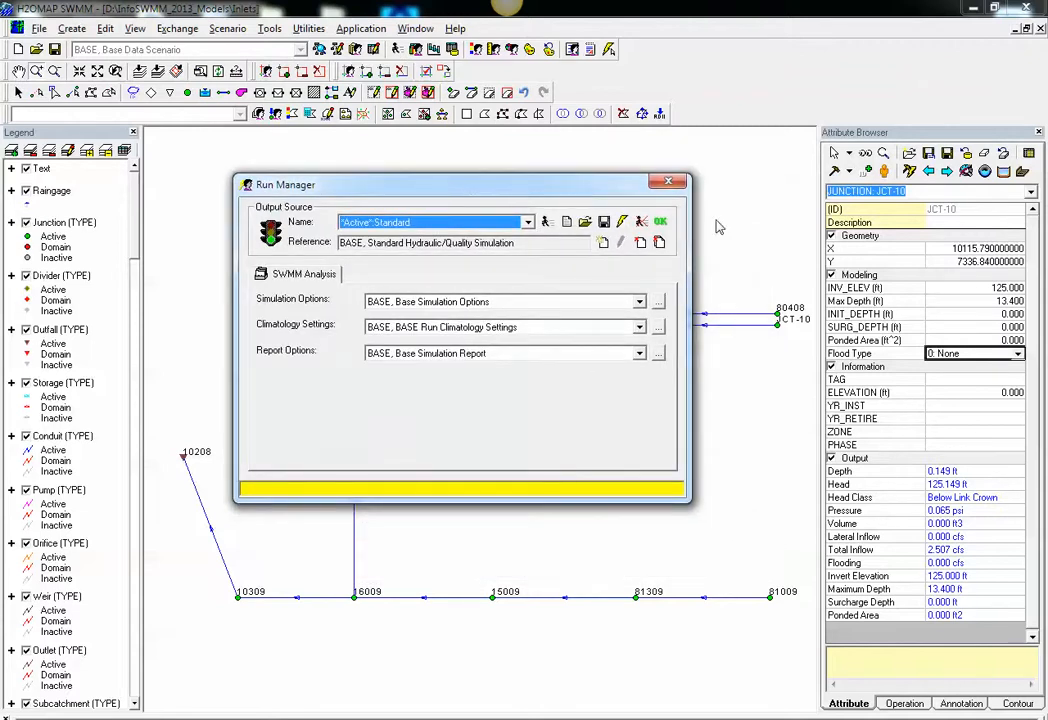
{"action": "left_click", "coordinate": [659, 355]}
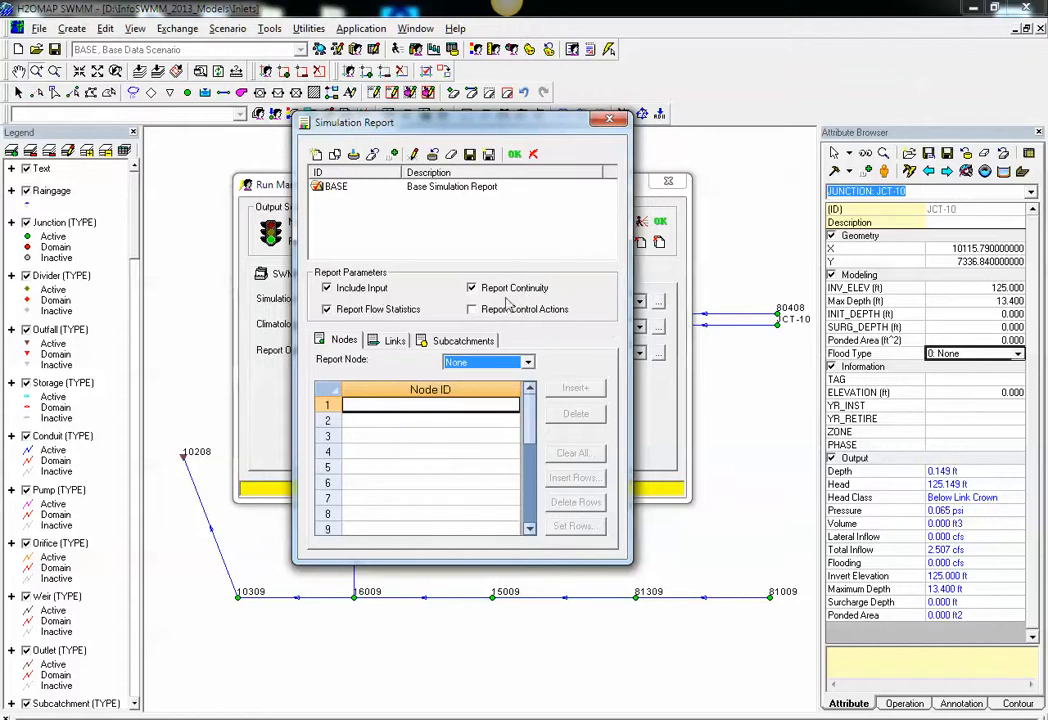
{"action": "left_click", "coordinate": [473, 310]}
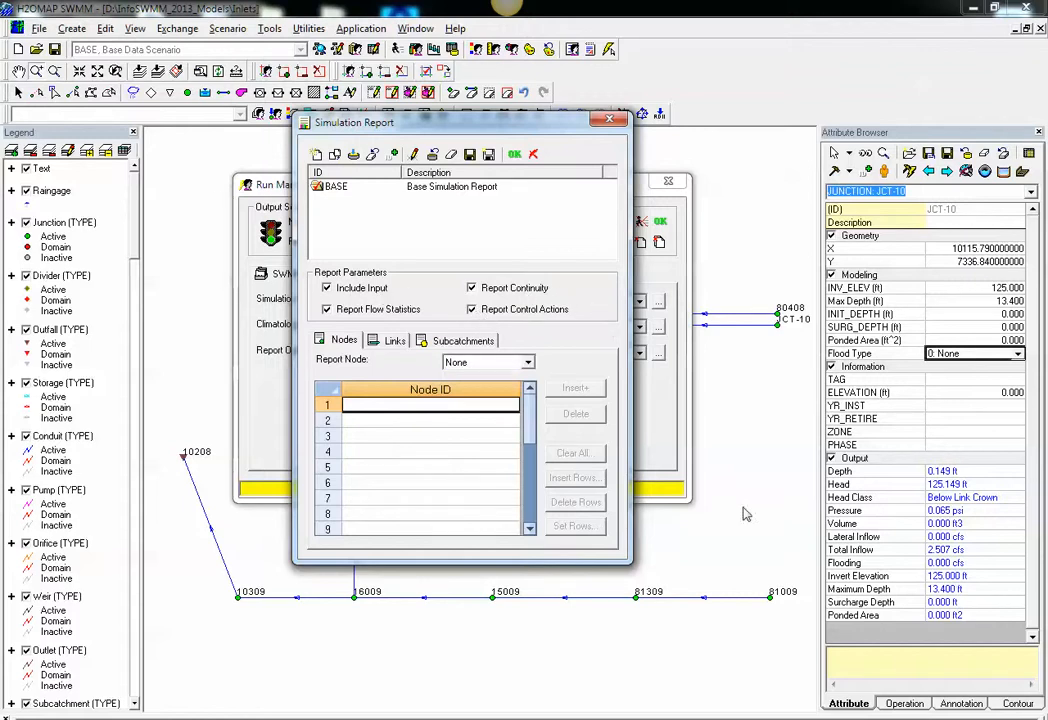
{"action": "left_click", "coordinate": [388, 341]}
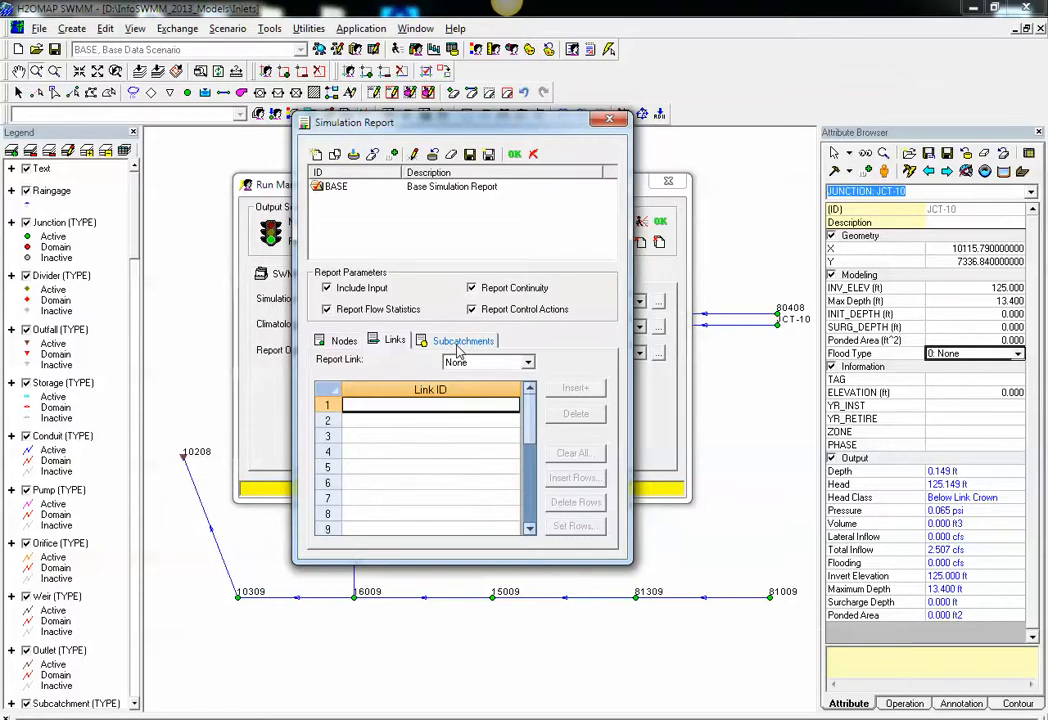
{"action": "left_click", "coordinate": [515, 156]}
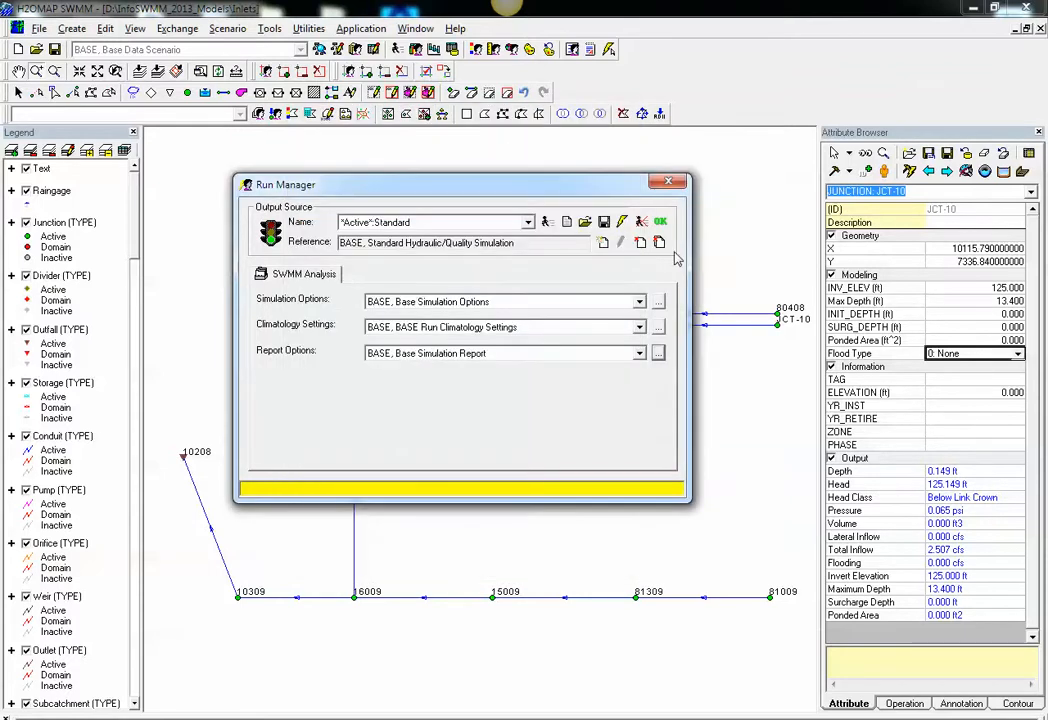
Review the BASE climatology settings, including temperature and areal depletion, and close them
{"action": "left_click", "coordinate": [658, 328]}
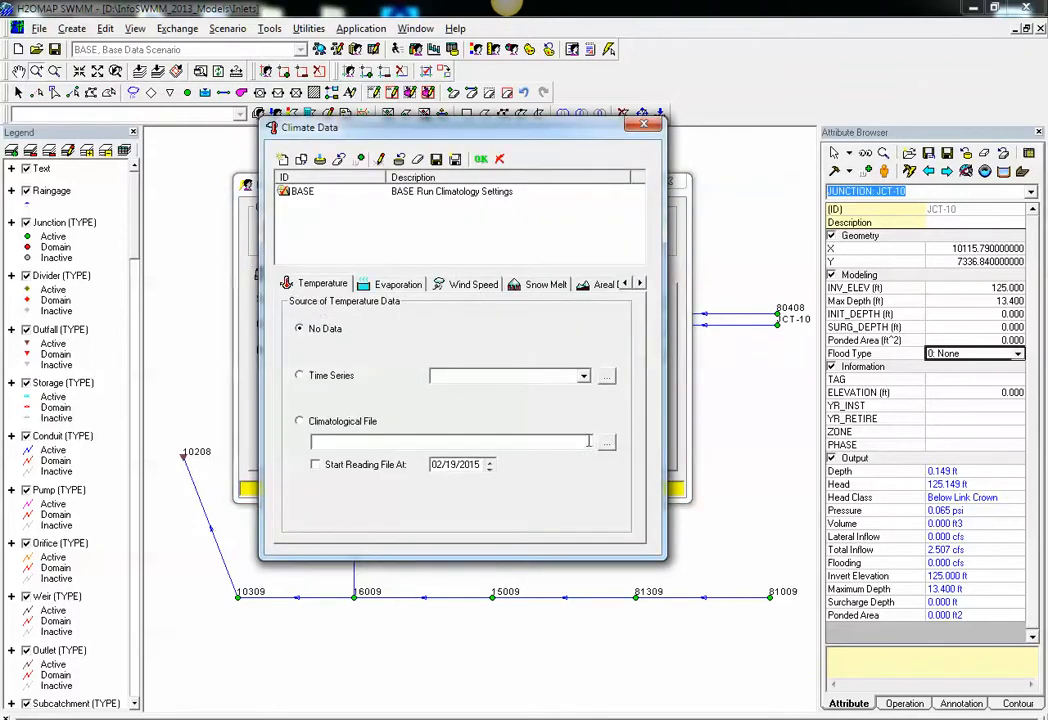
{"action": "left_click", "coordinate": [600, 284]}
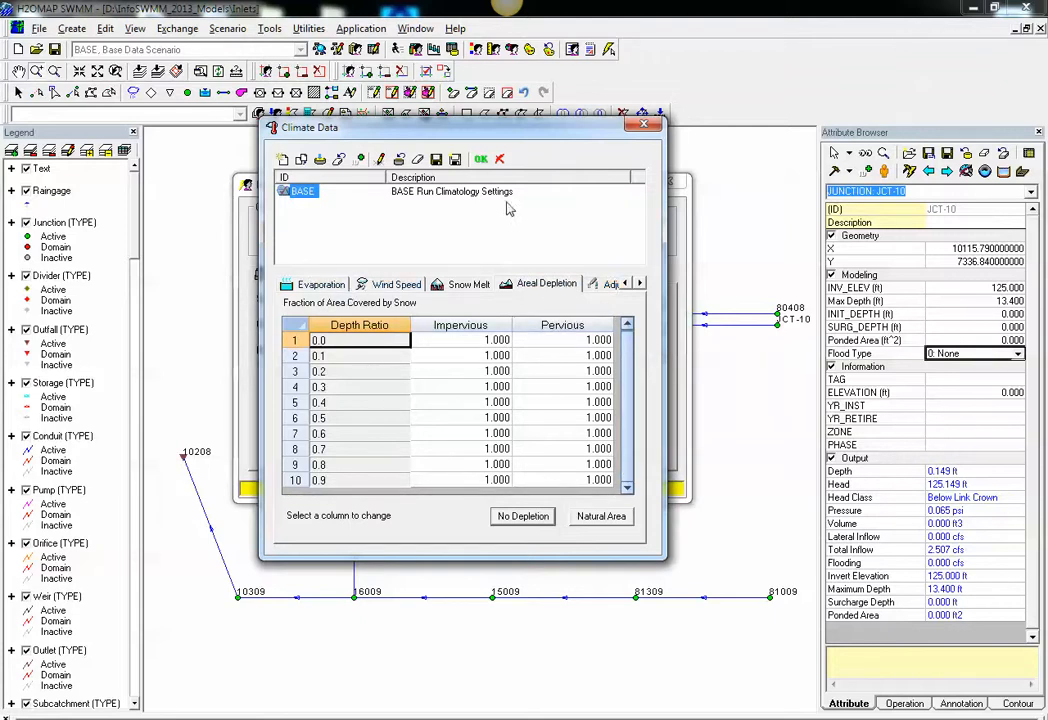
{"action": "left_click", "coordinate": [481, 159]}
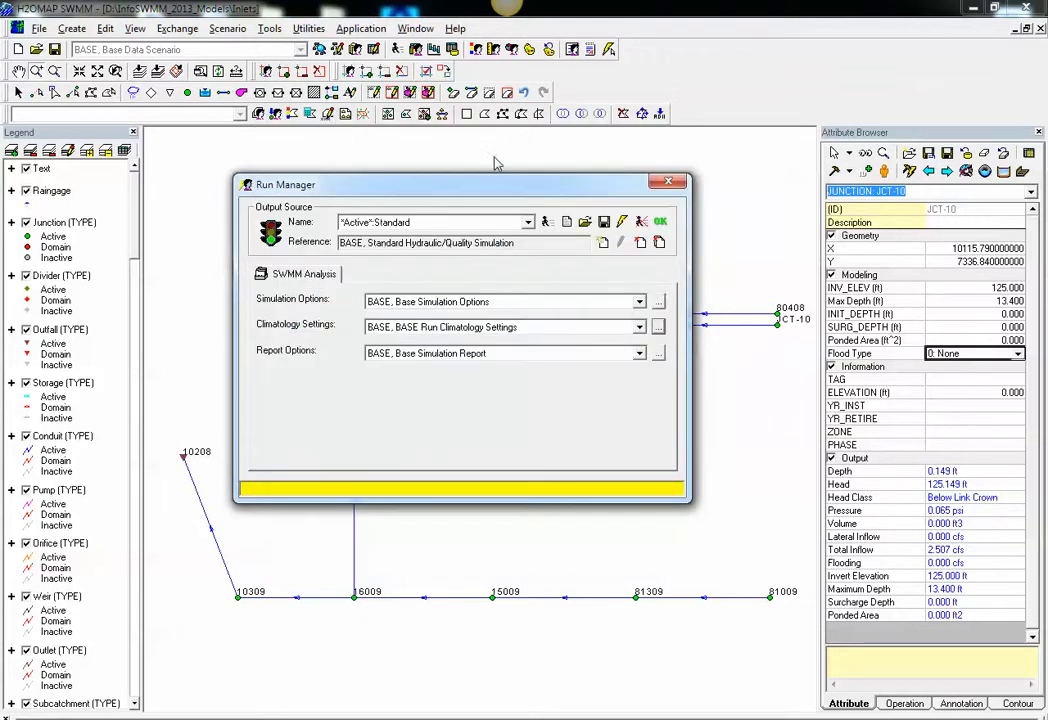
Open the BASE simulation options and examine the general settings, available runoff models and analysis dates
{"action": "left_click", "coordinate": [659, 301]}
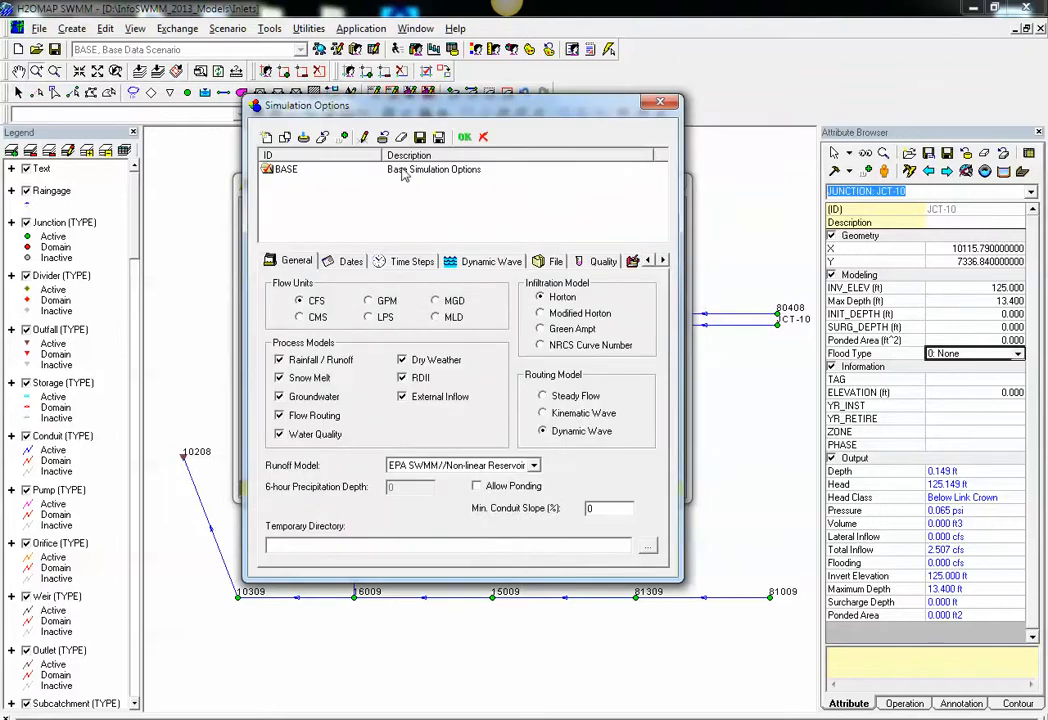
{"action": "left_click_drag", "start_coordinate": [388, 108], "coordinate": [397, 168]}
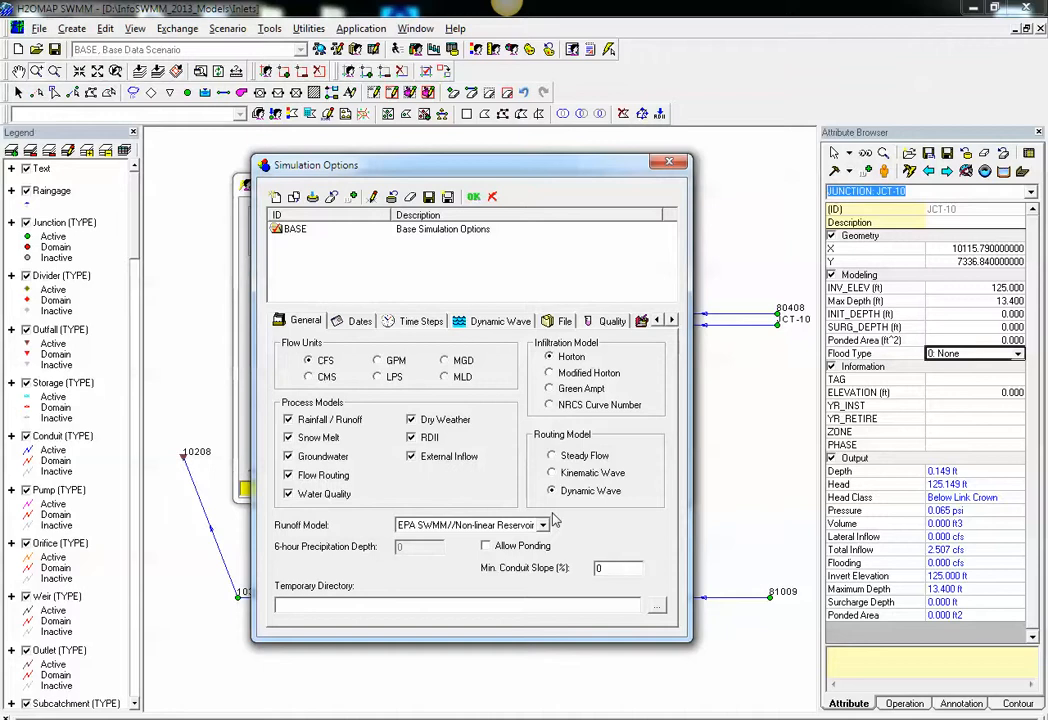
{"action": "left_click", "coordinate": [542, 525]}
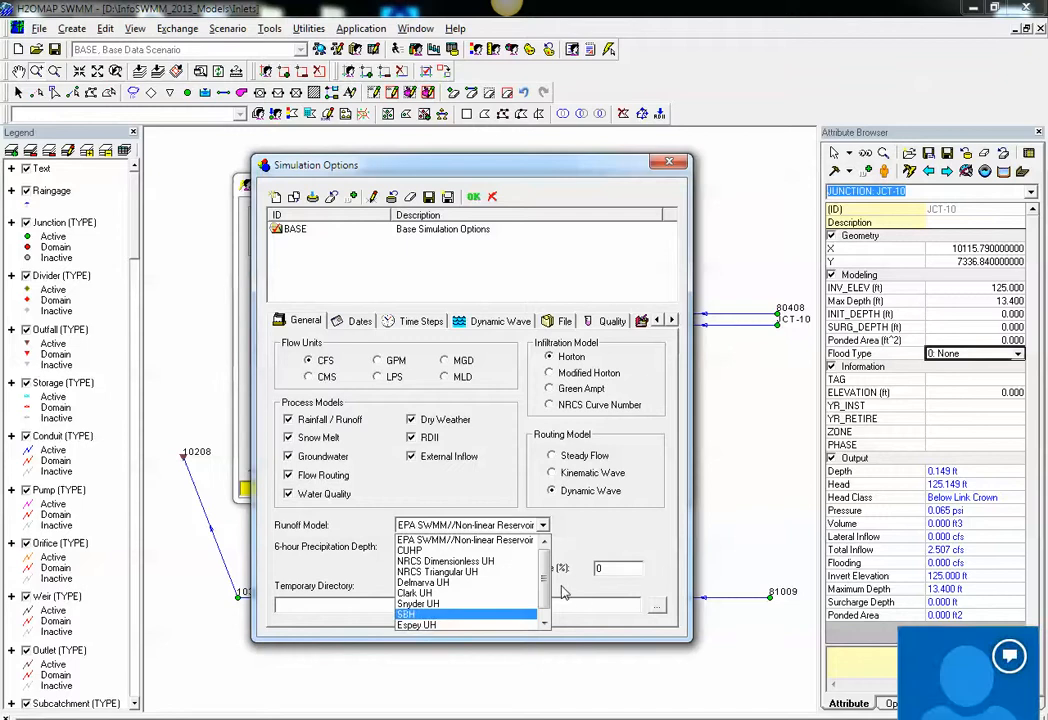
{"action": "scroll", "coordinate": [543, 590], "scroll_direction": "down", "scroll_amount": 1}
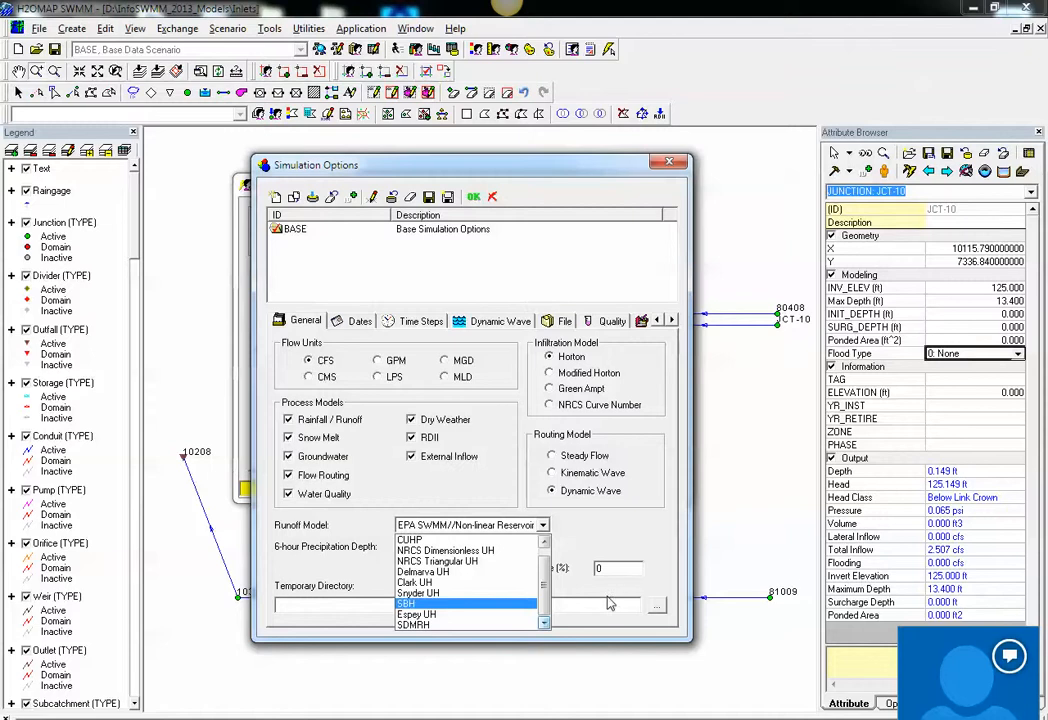
{"action": "key", "text": "Escape"}
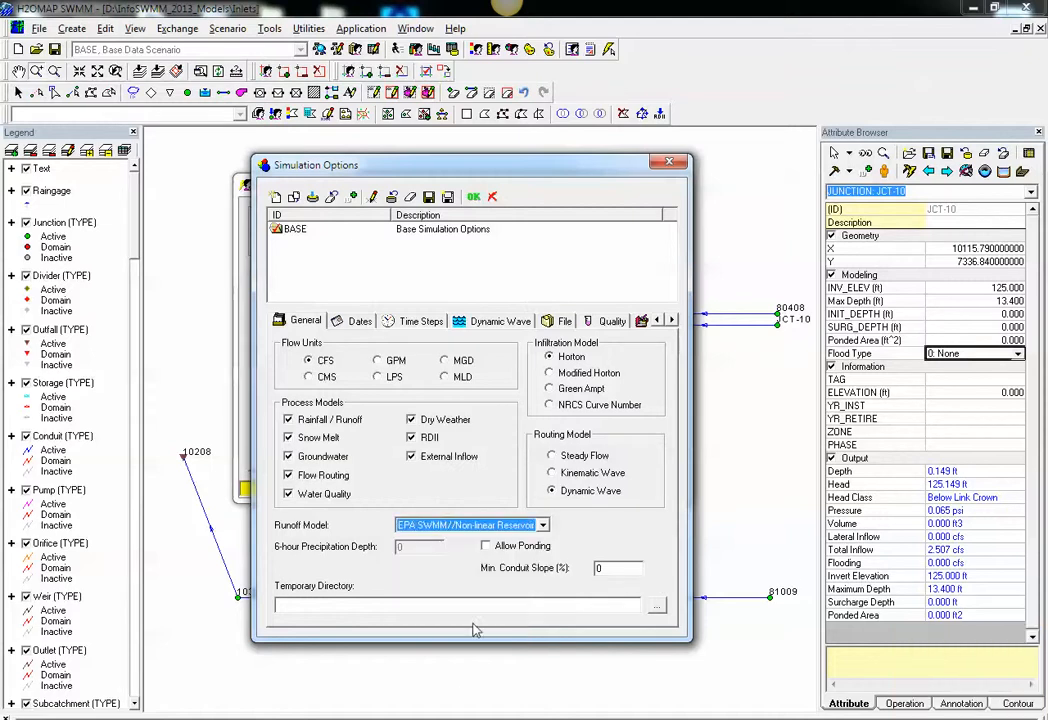
{"action": "left_click", "coordinate": [360, 321]}
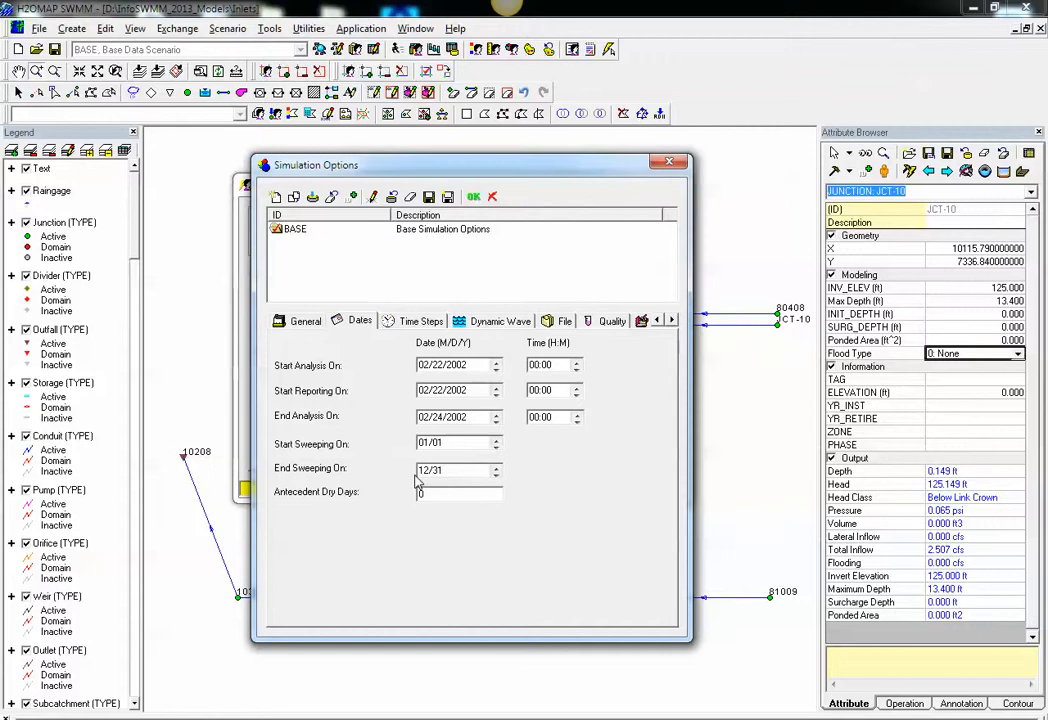
Adjust the reporting time step in the simulation options, and check the maximum total report steps and routing time step
{"action": "left_click", "coordinate": [408, 325]}
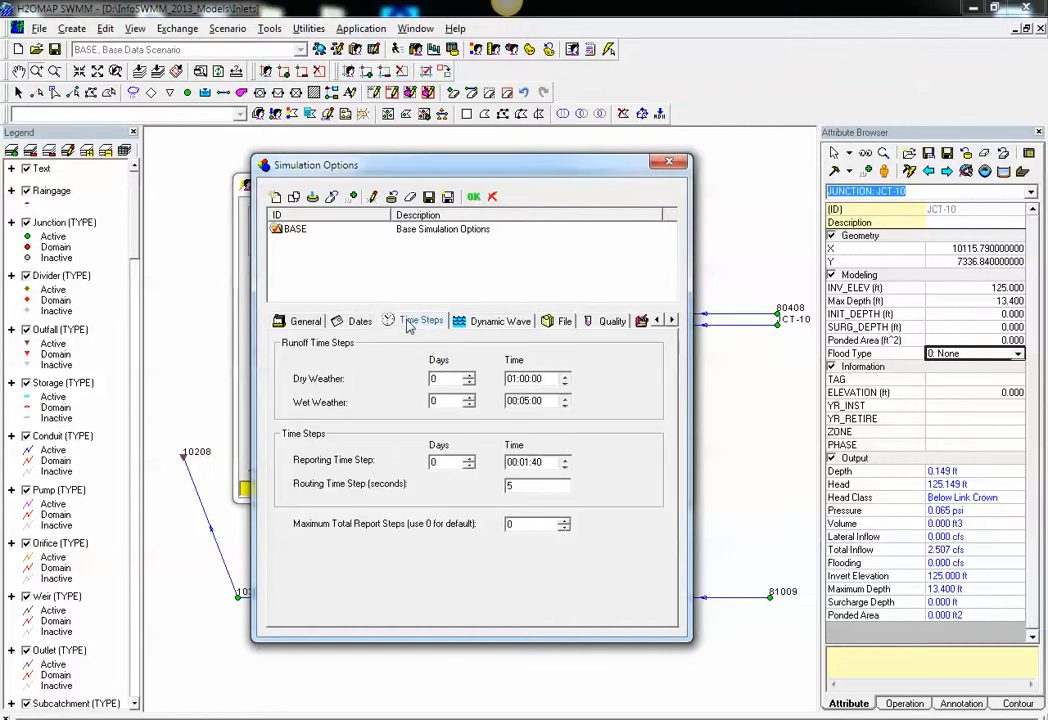
{"action": "left_click", "coordinate": [566, 459]}
{"action": "left_click", "coordinate": [566, 459]}
{"action": "left_click", "coordinate": [566, 459]}
{"action": "left_click", "coordinate": [566, 459]}
{"action": "left_click", "coordinate": [535, 461]}
{"action": "type", "text": "0"}
{"action": "left_click", "coordinate": [530, 522]}
{"action": "left_click_drag", "start_coordinate": [528, 523], "coordinate": [504, 519]}
{"action": "left_click_drag", "start_coordinate": [536, 489], "coordinate": [477, 487]}
Set the dynamic wave time step for conduit lengthening to 1 second and the maximum trials per time step to 200
{"action": "left_click", "coordinate": [508, 328]}
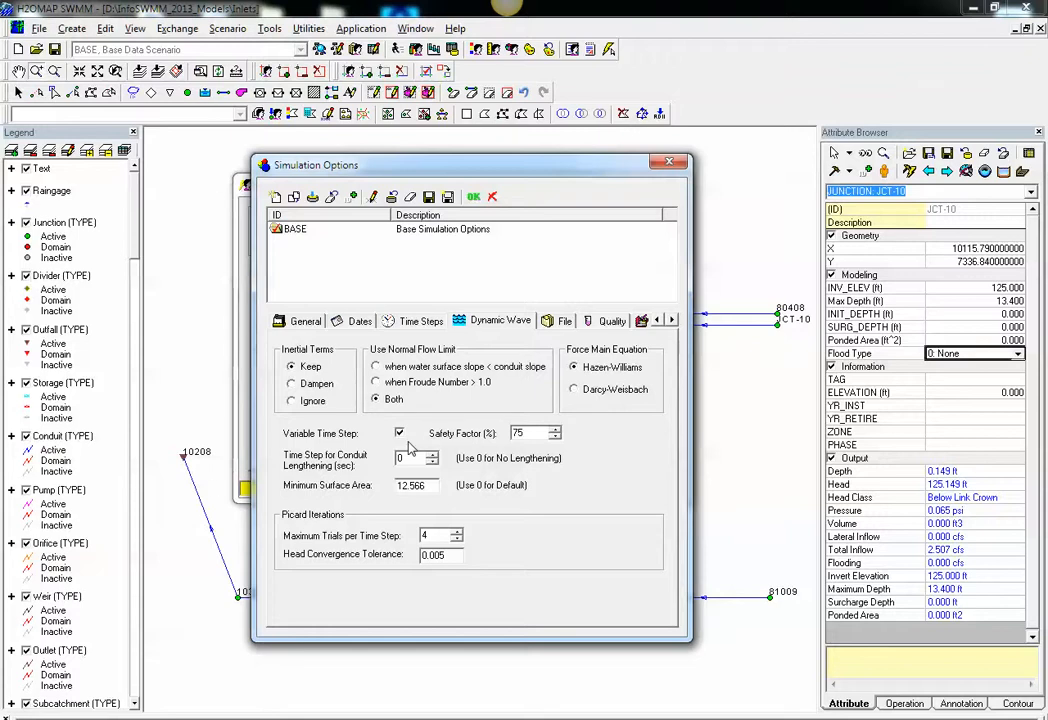
{"action": "double_click", "coordinate": [405, 458]}
{"action": "type", "text": "1"}
{"action": "left_click_drag", "start_coordinate": [420, 457], "coordinate": [385, 448]}
{"action": "key", "text": "Tab"}
{"action": "key", "text": "Tab"}
{"action": "type", "text": "200"}
{"action": "double_click", "coordinate": [441, 535]}
Check the interface files, try the H2S, Corrosion and source node trace quality options, and select Sediment
{"action": "left_click", "coordinate": [566, 321]}
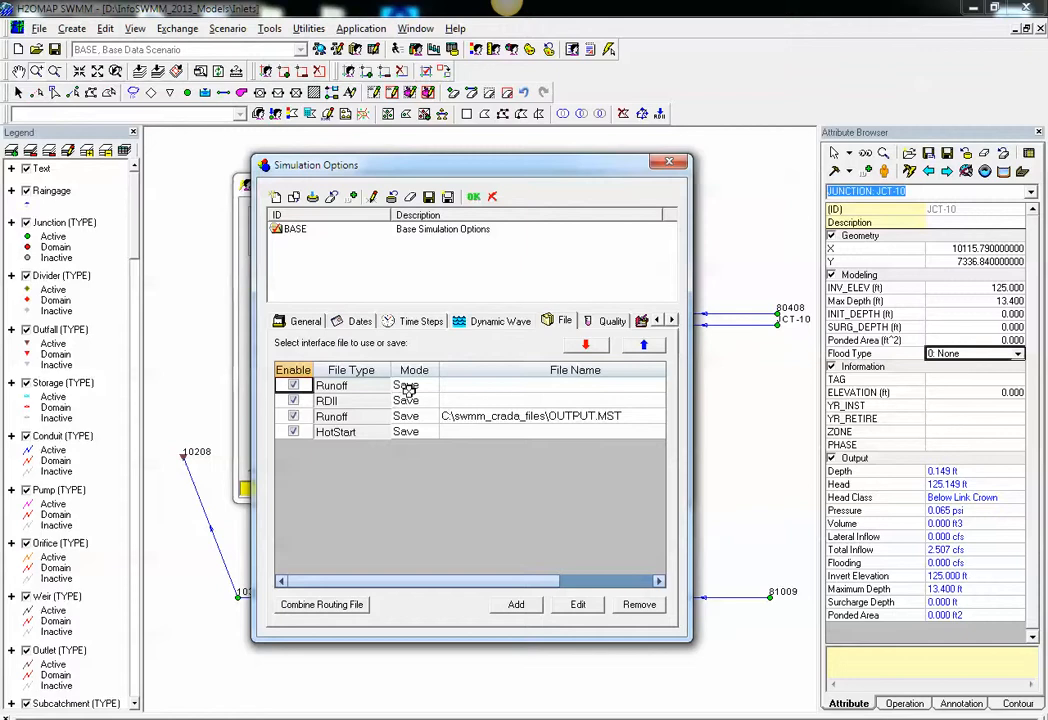
{"action": "left_click", "coordinate": [608, 324]}
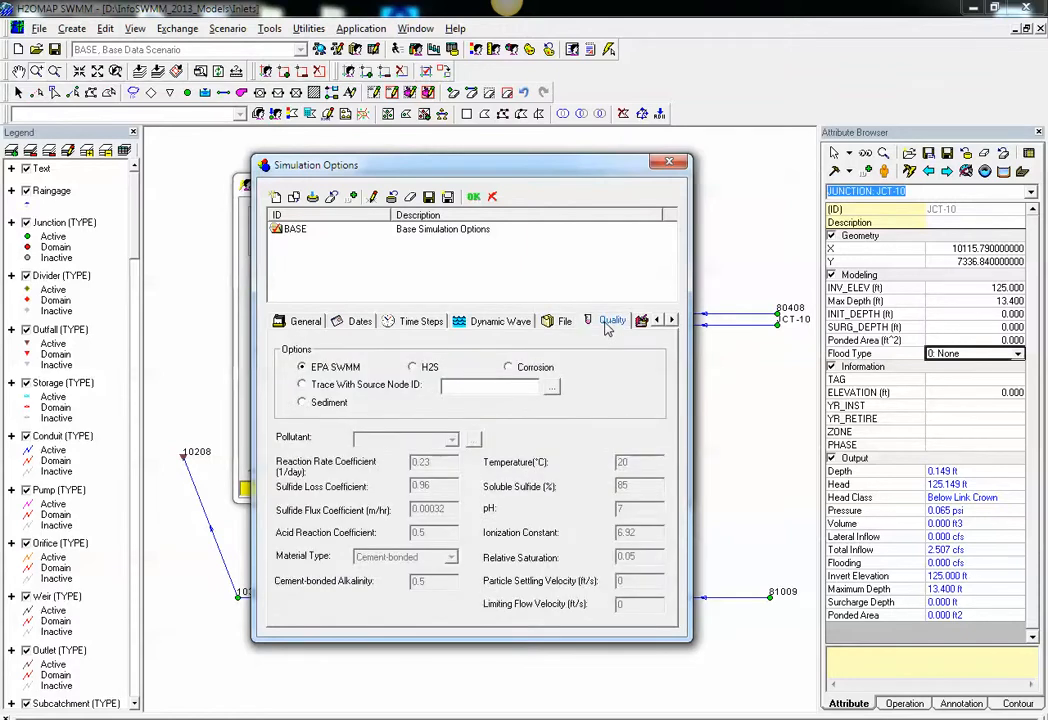
{"action": "left_click", "coordinate": [430, 370]}
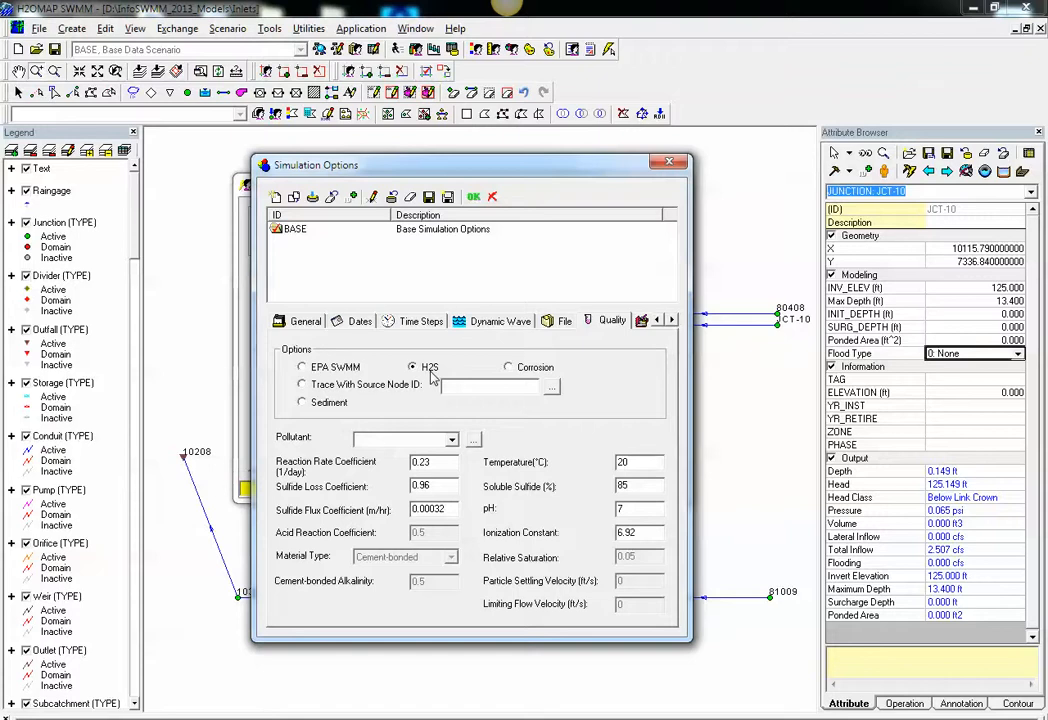
{"action": "left_click", "coordinate": [522, 373]}
{"action": "left_click", "coordinate": [305, 384]}
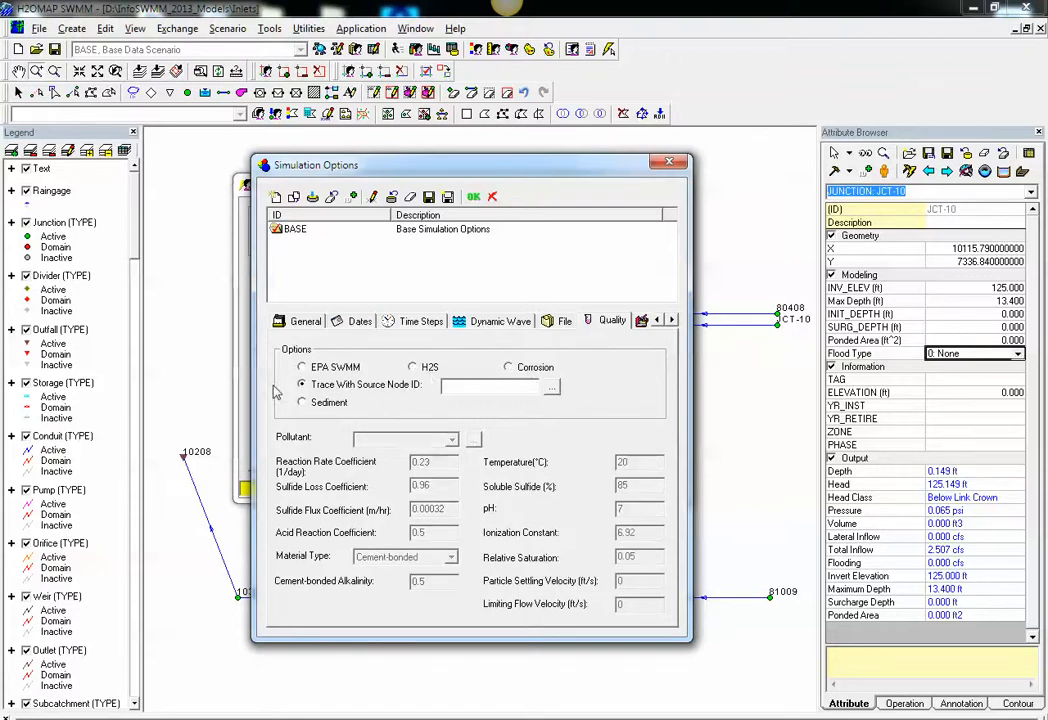
{"action": "left_click", "coordinate": [326, 405]}
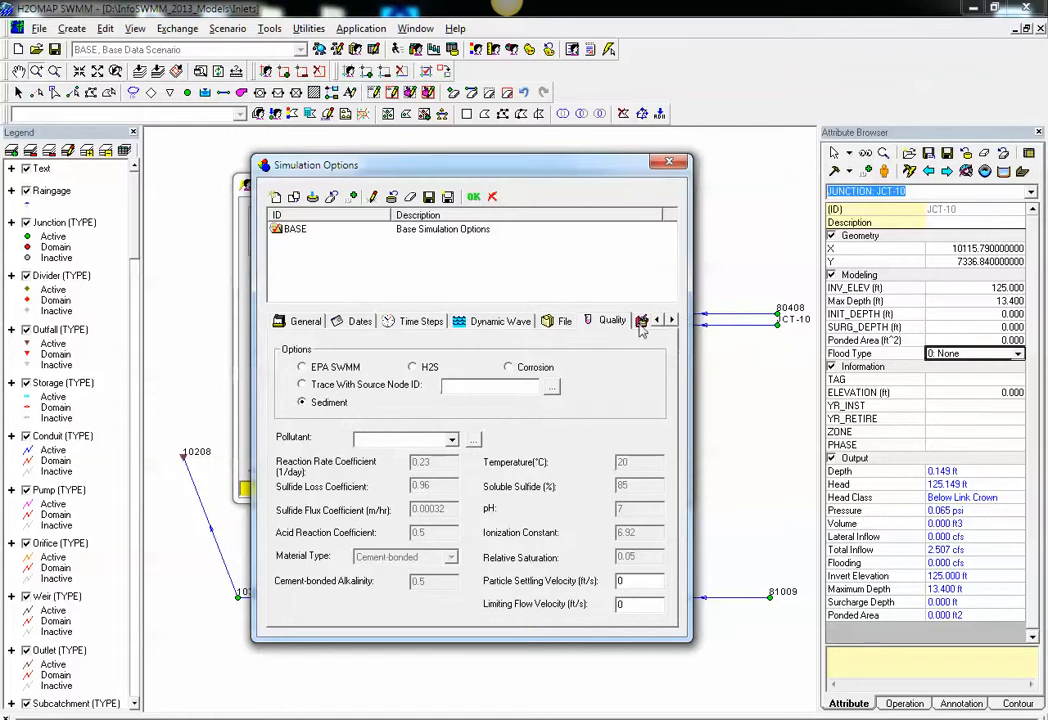
Set the maximum allocated threads for dynamic wave simulation to 8 in the advanced simulation options
{"action": "left_click", "coordinate": [672, 320]}
{"action": "left_click", "coordinate": [600, 320]}
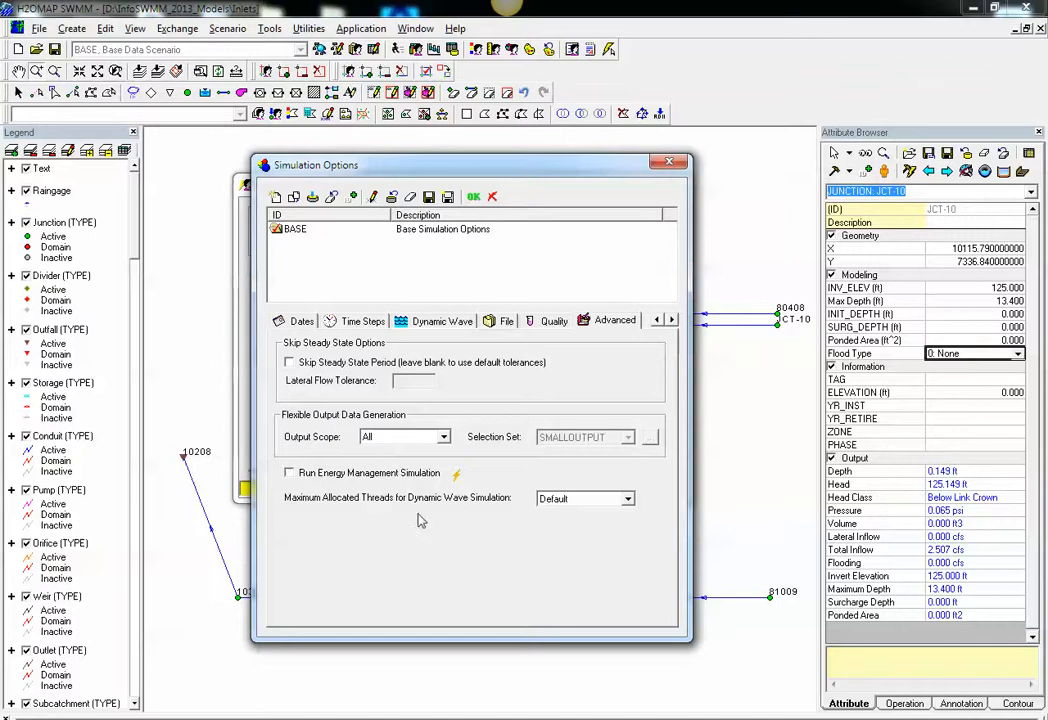
{"action": "left_click", "coordinate": [597, 500]}
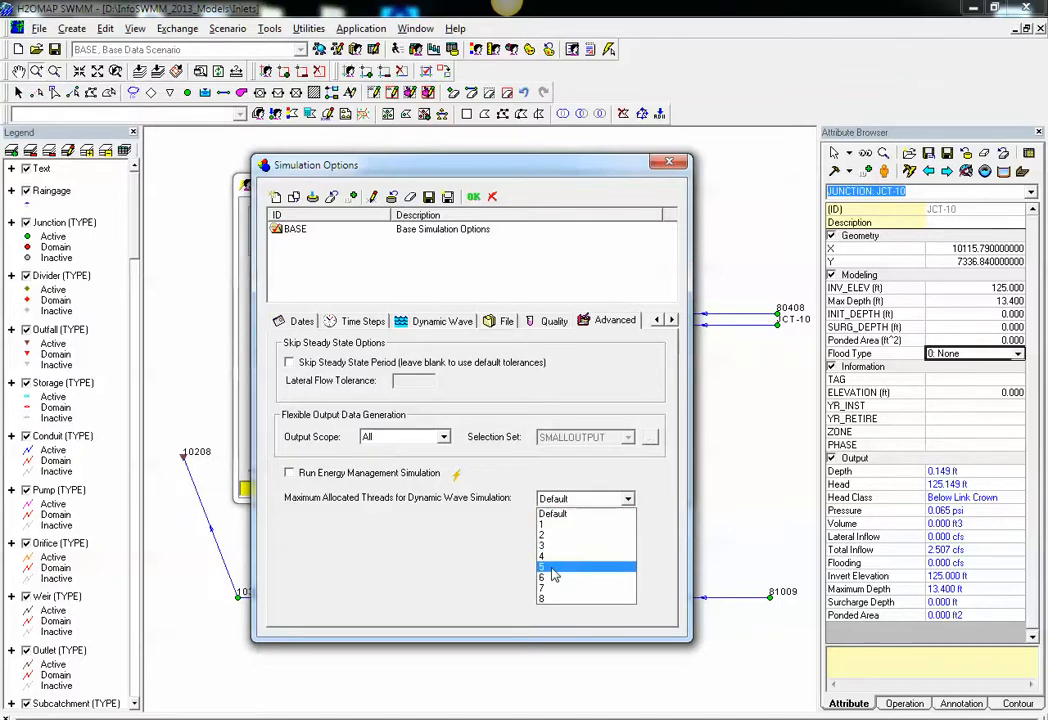
{"action": "left_click", "coordinate": [552, 599]}
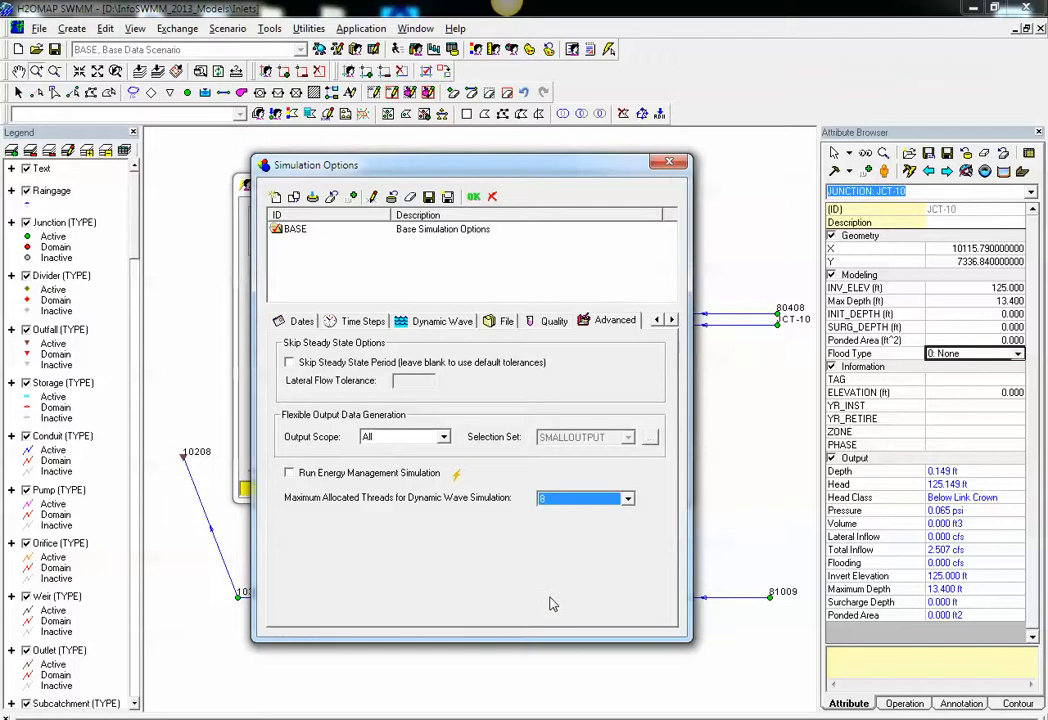